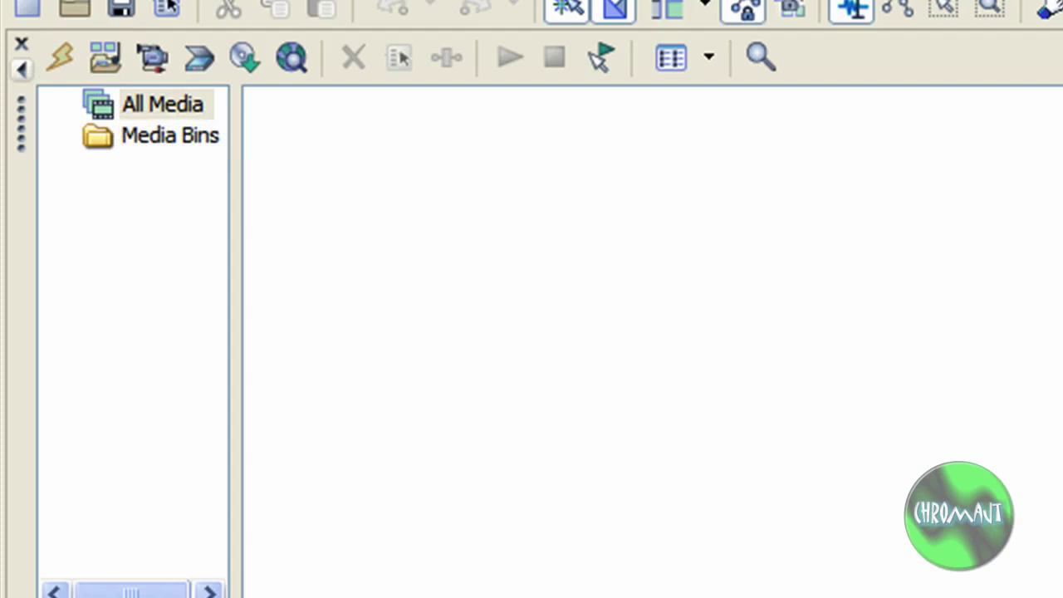
- Add the Checkerboard Large Tiles generator to the start of the timeline
key("alt+9")
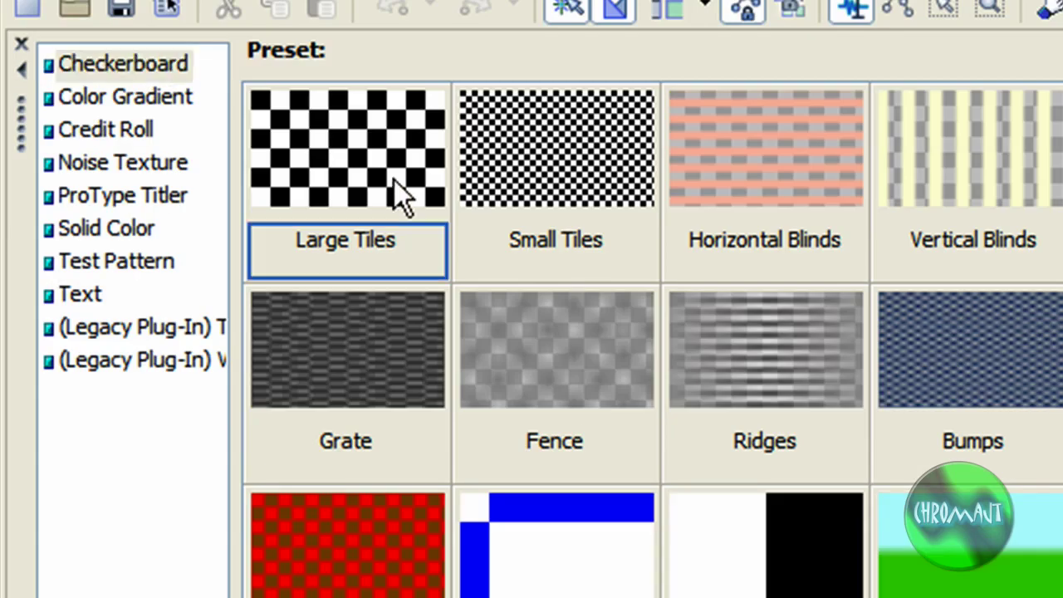
double_click(394, 180)
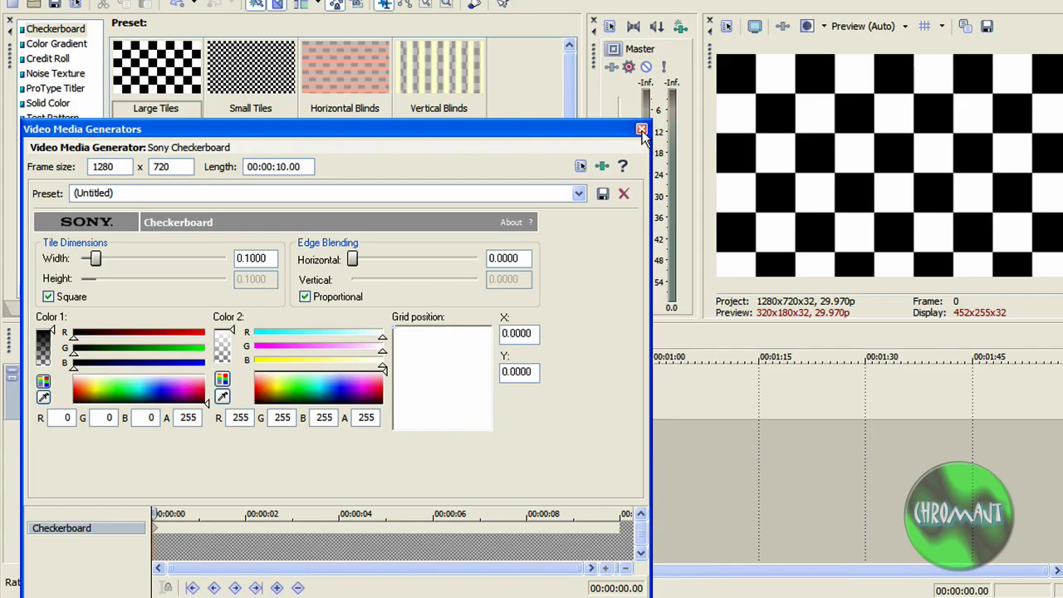
left_click(641, 130)
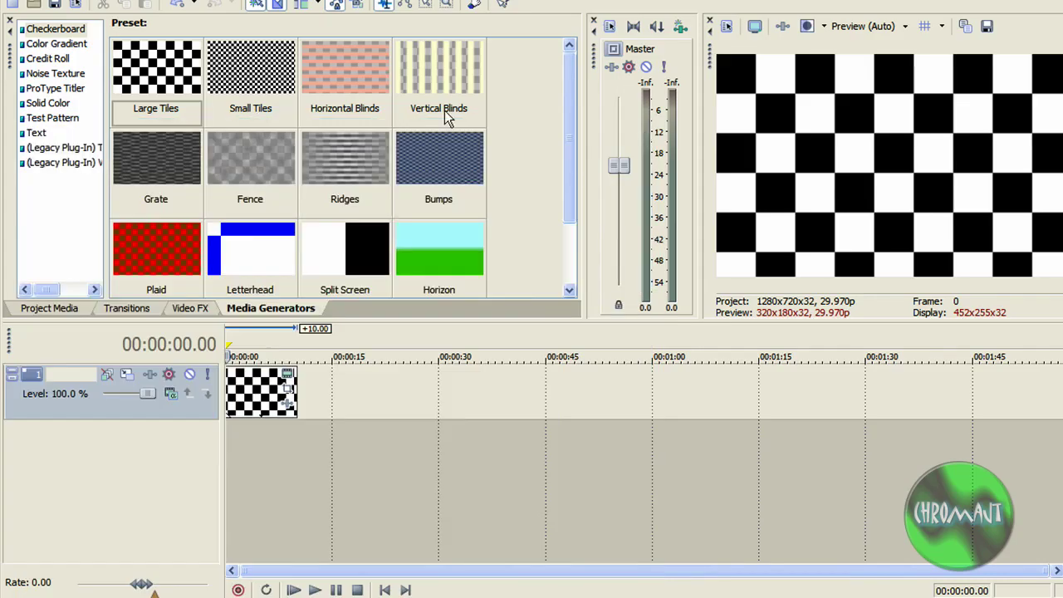
- Place Solid Color Blue and then Orange clips after the checkerboard on the timeline
left_click(55, 105)
left_click_drag(152, 158, 308, 427)
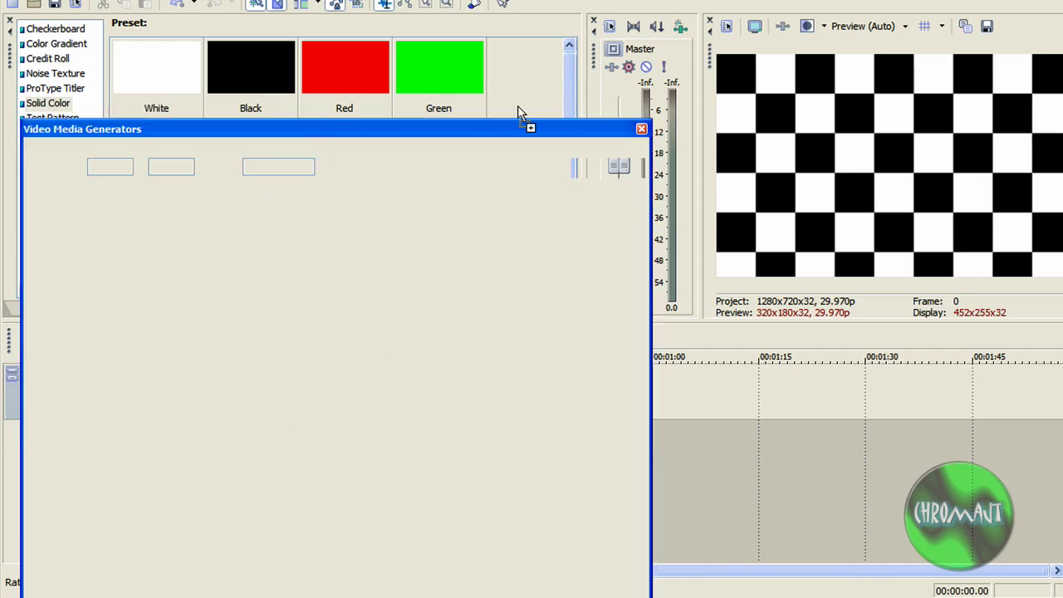
left_click(640, 129)
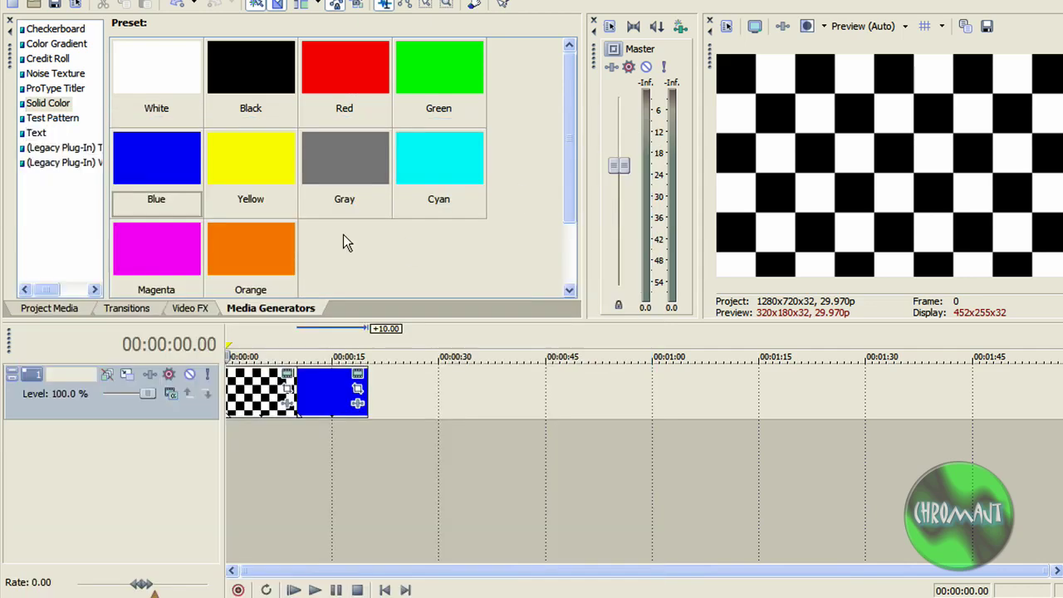
left_click_drag(273, 249, 373, 387)
left_click(641, 128)
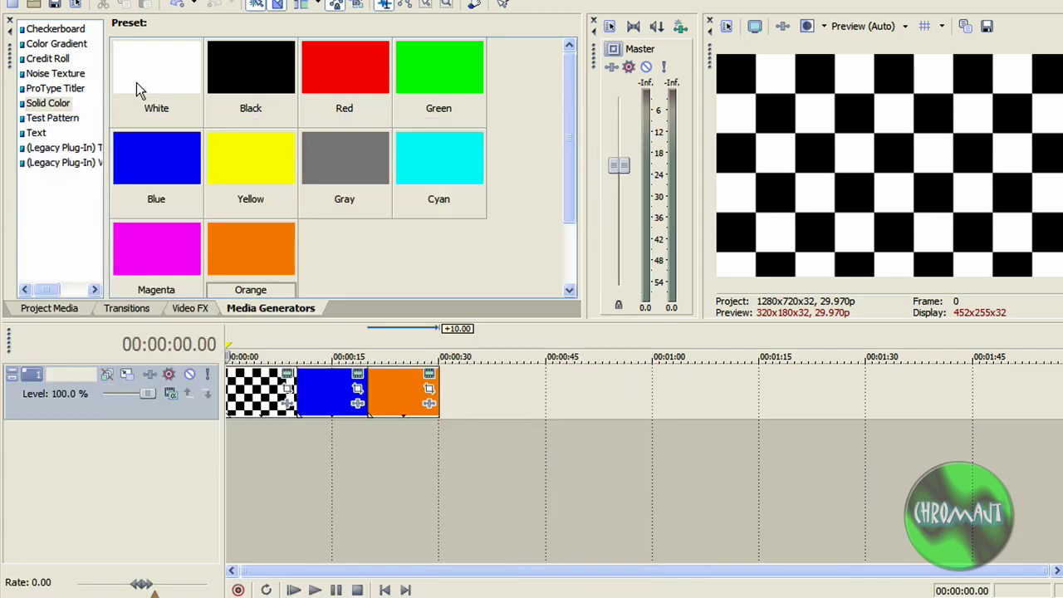
left_click(45, 308)
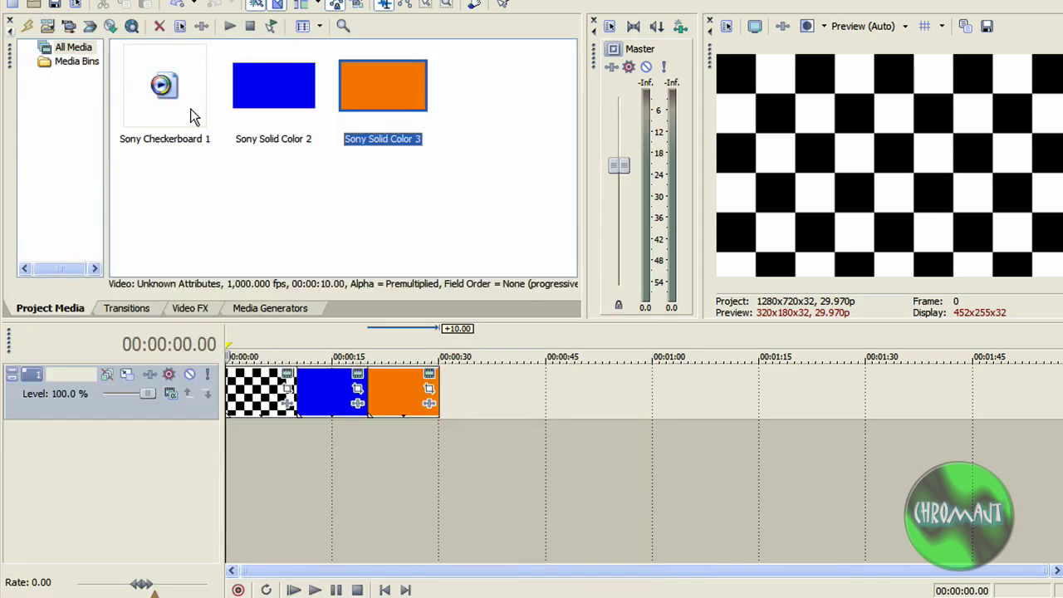
- Ripple-delete the blue clip and remove all unused media from the project
left_click(312, 390)
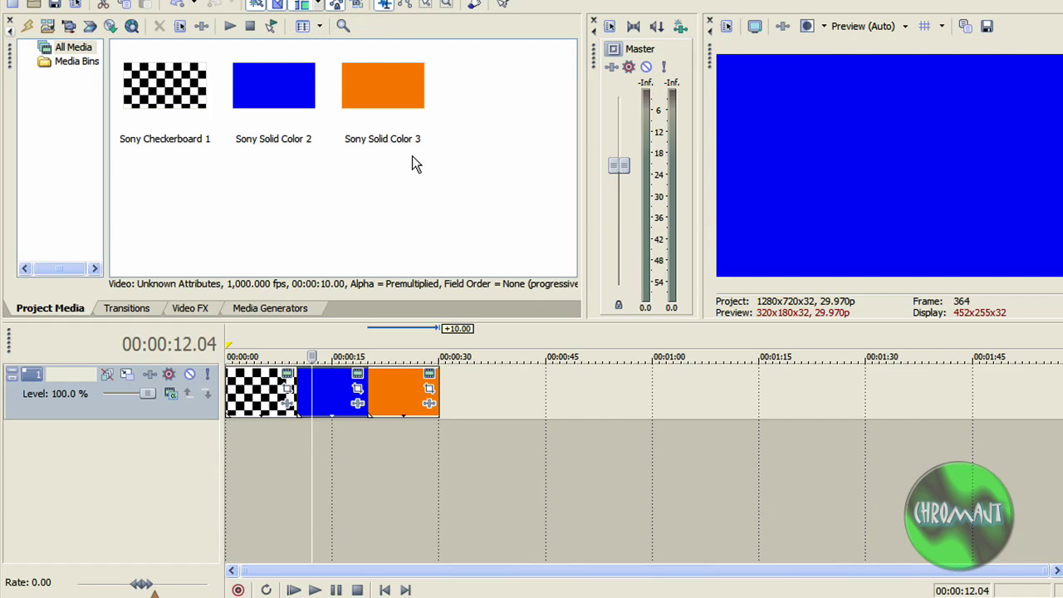
key("Delete")
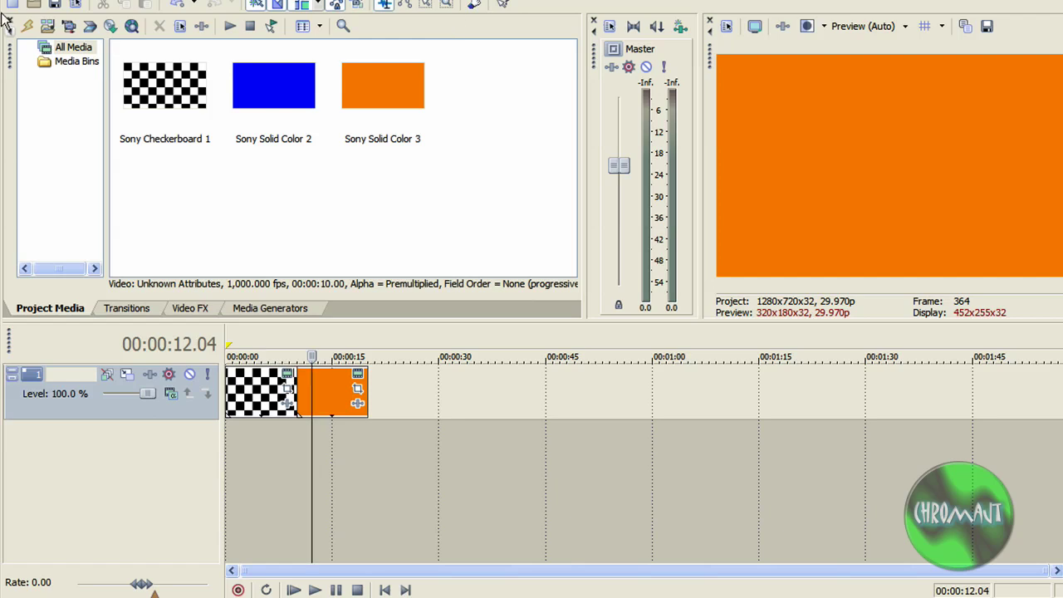
left_click(37, 29)
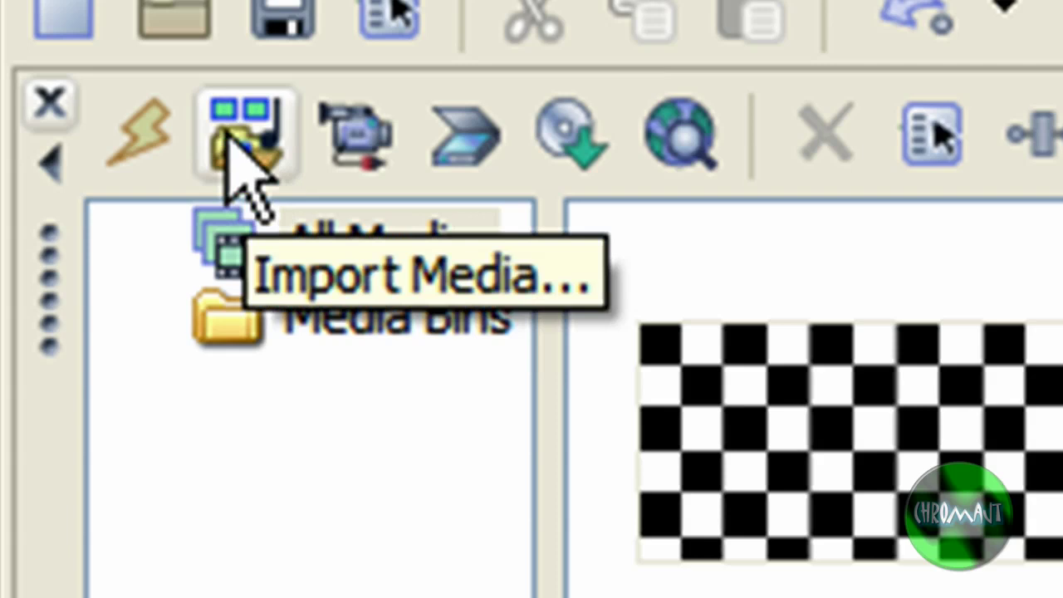
- Import the webcam .mpg file from E:\Videos into Project Media
left_click(254, 154)
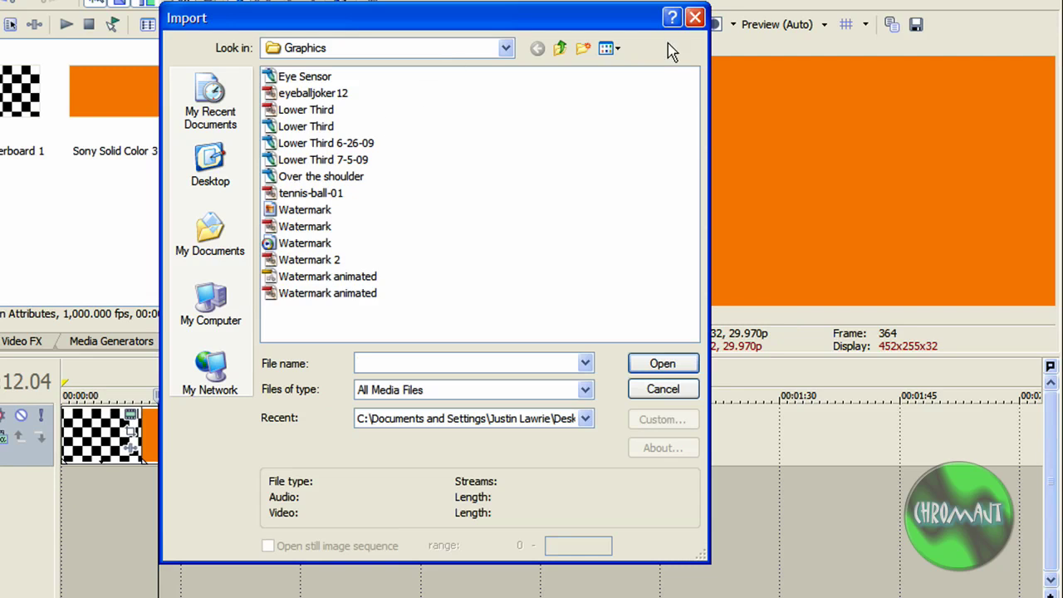
left_click(562, 48)
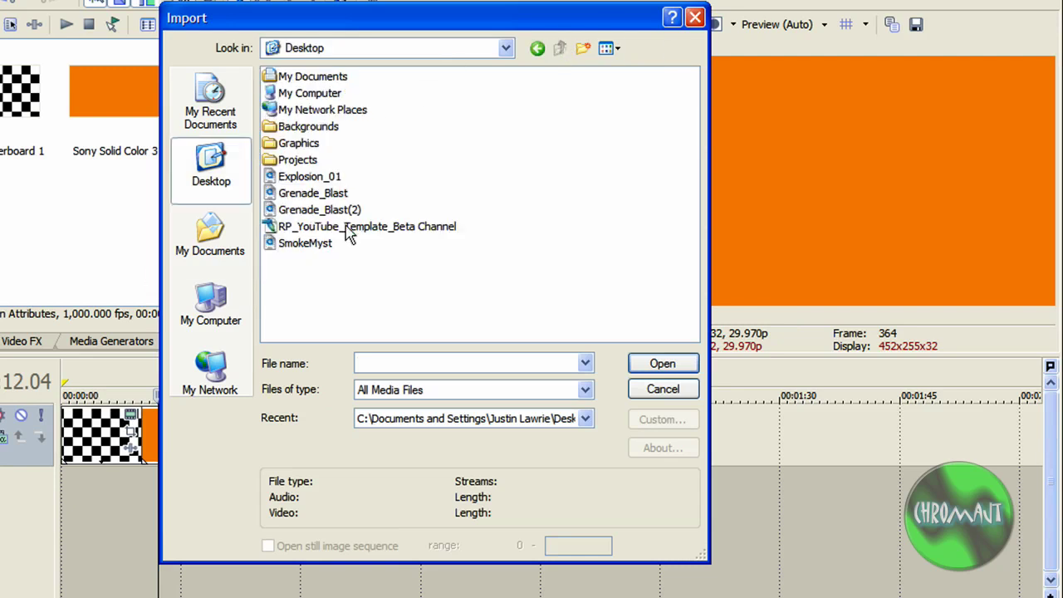
left_click(220, 270)
left_click(217, 355)
left_click(211, 314)
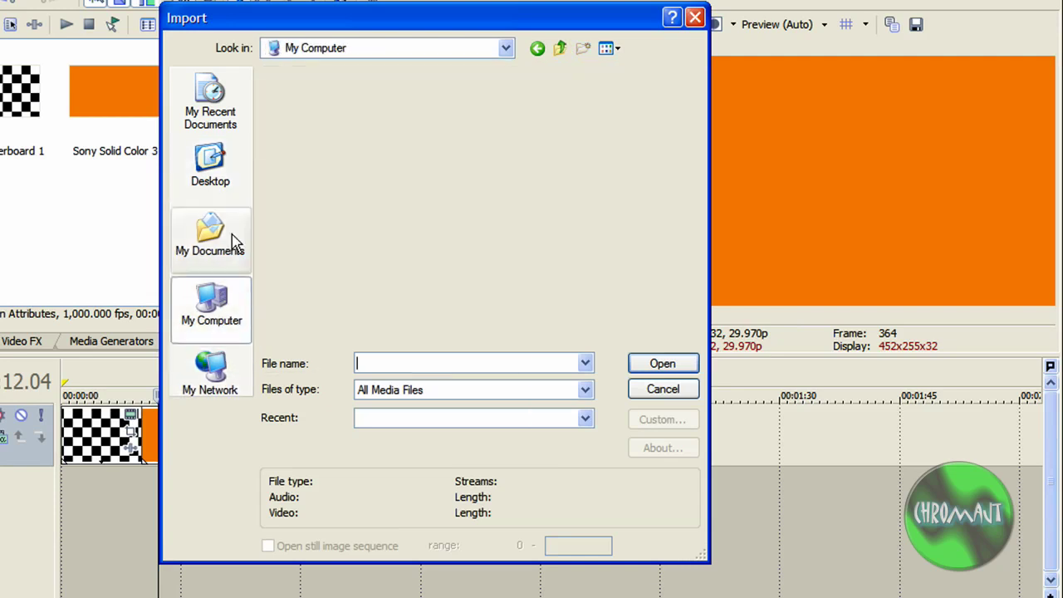
double_click(284, 111)
double_click(290, 143)
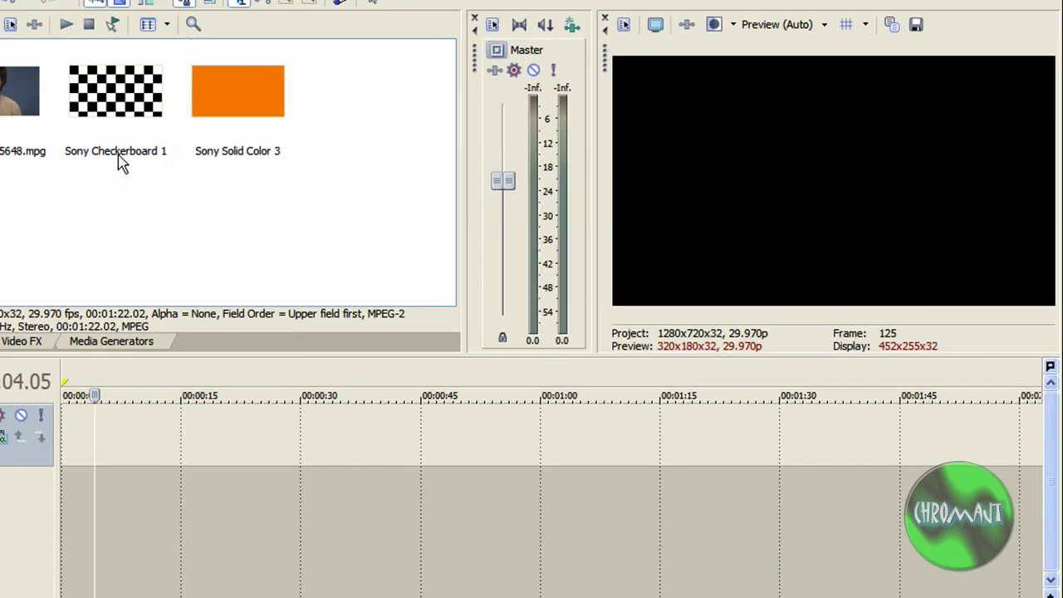
- Drag the 20090714185648.mpg webcam clip onto the start of the timeline
left_click_drag(43, 108, 63, 415)
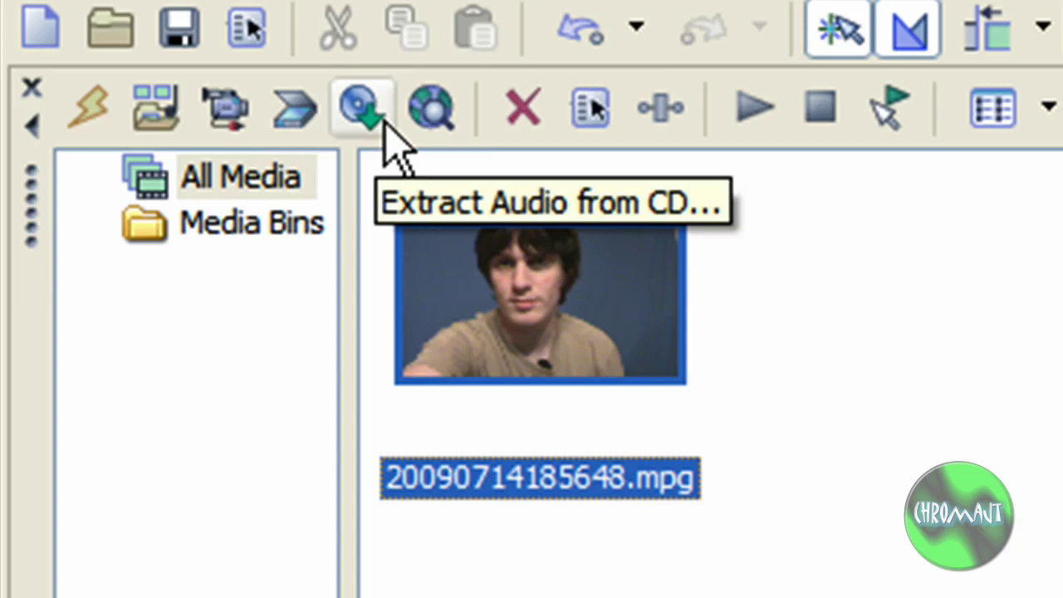
left_click(366, 108)
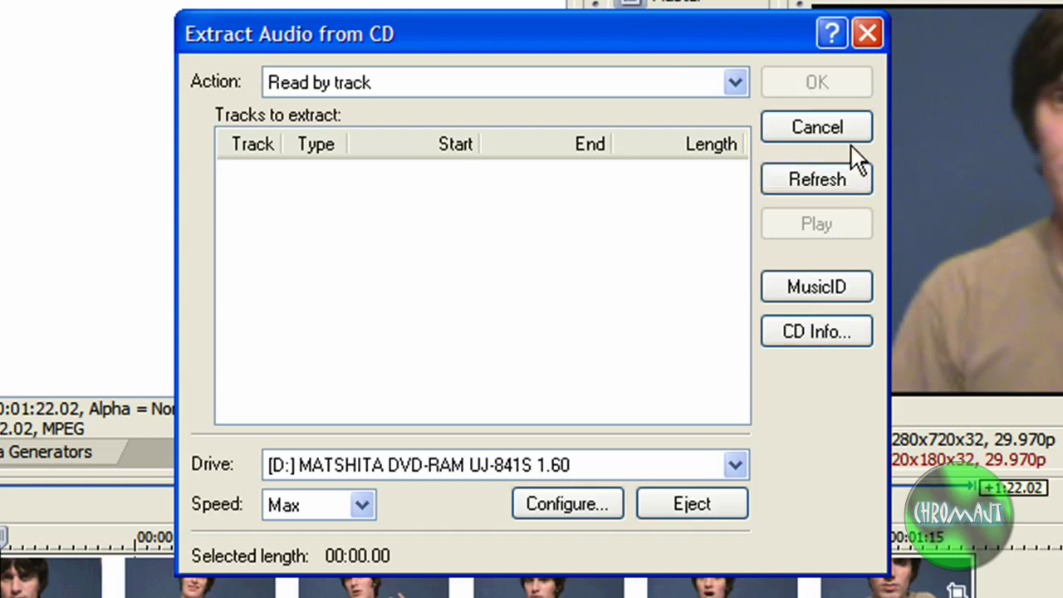
left_click(868, 31)
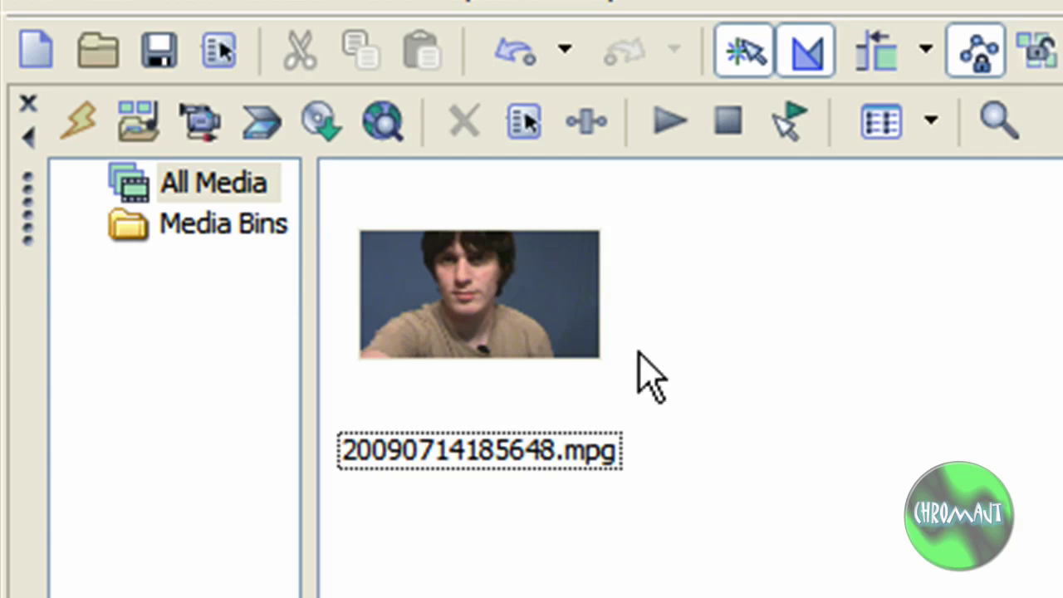
double_click(544, 365)
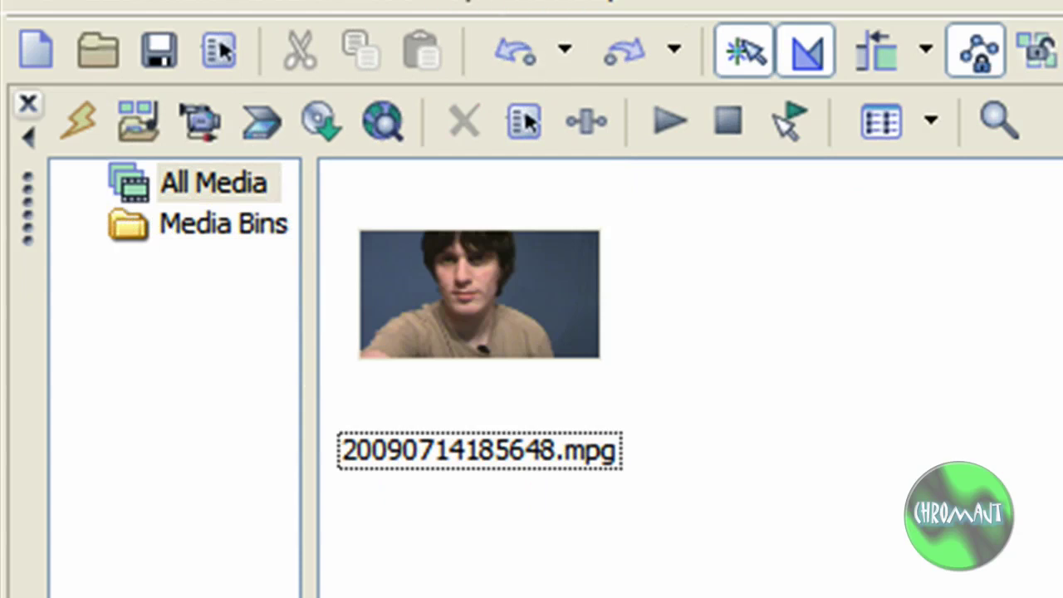
left_click(517, 4)
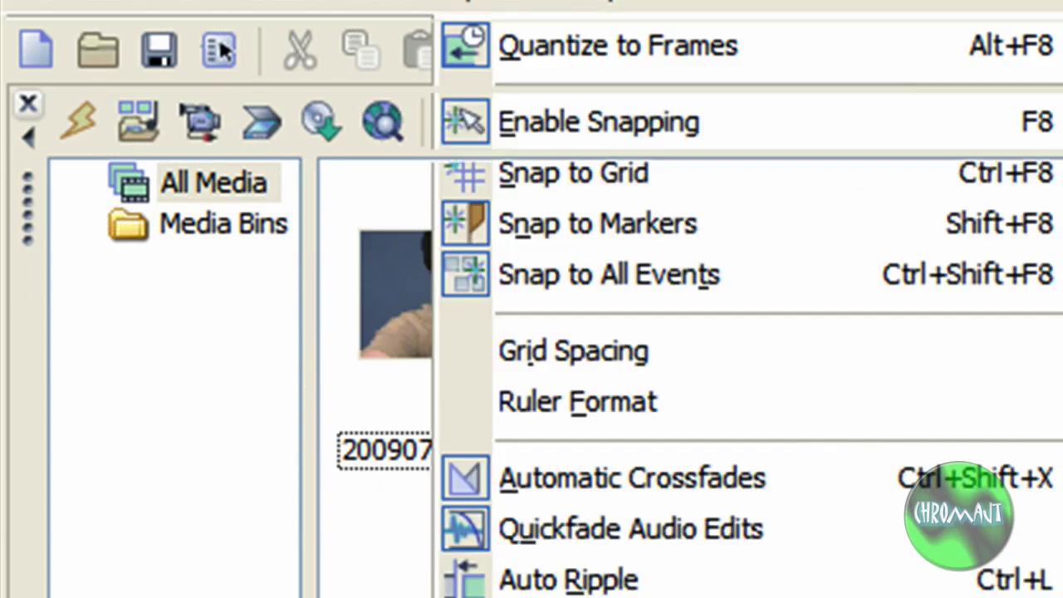
key("Escape")
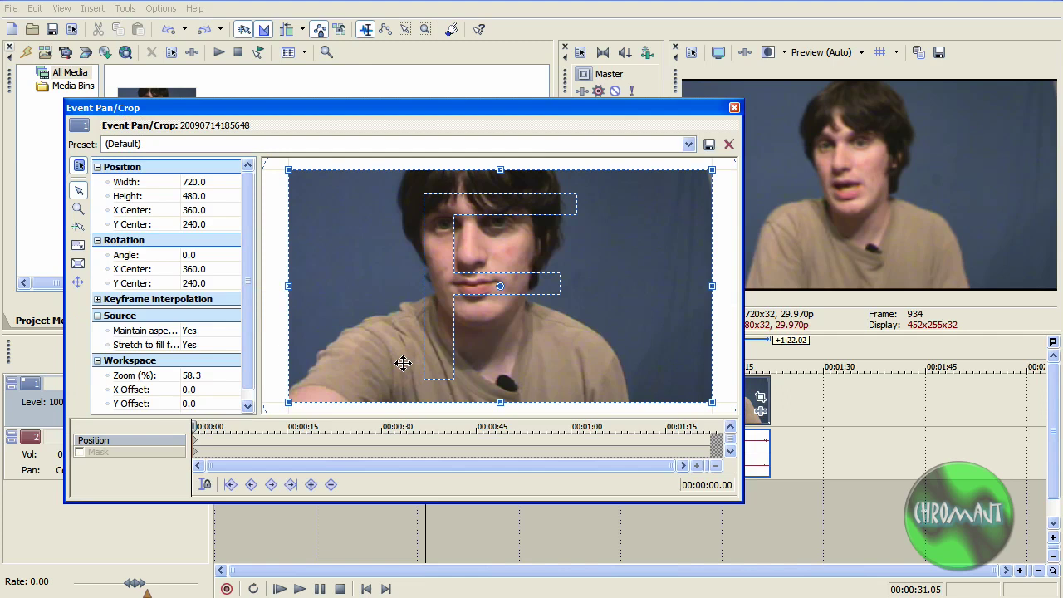
- Set the webcam clip's Pan/Crop Maintain aspect ratio to No and close the dialog
left_click(217, 331)
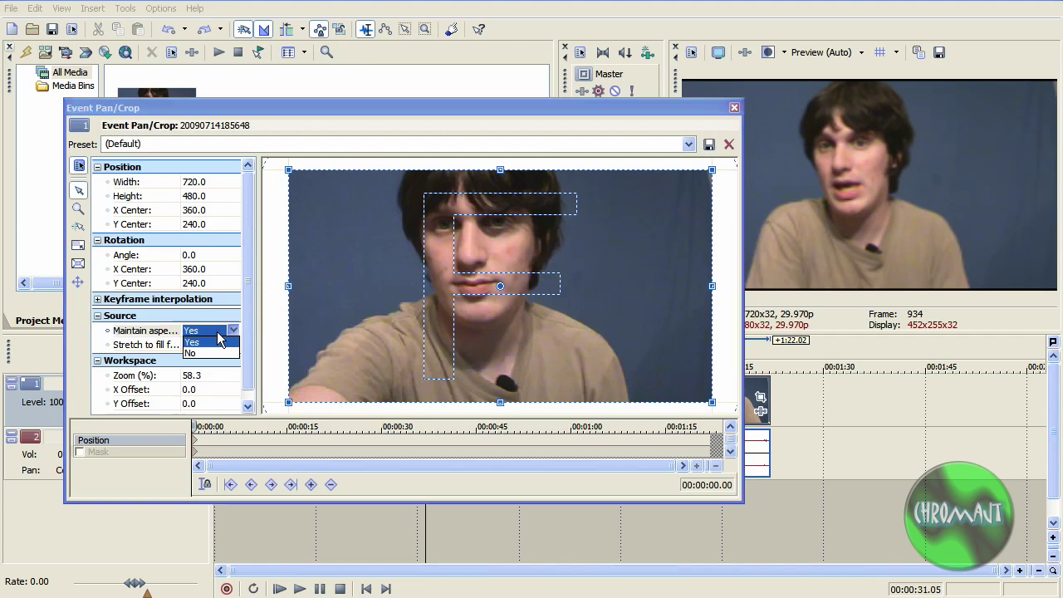
left_click(191, 354)
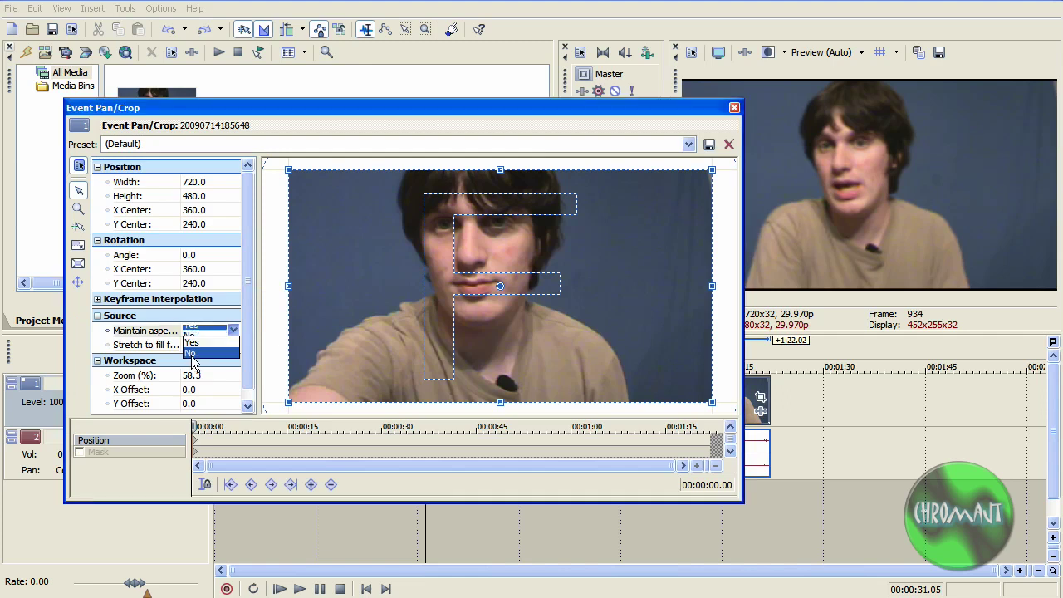
left_click(733, 109)
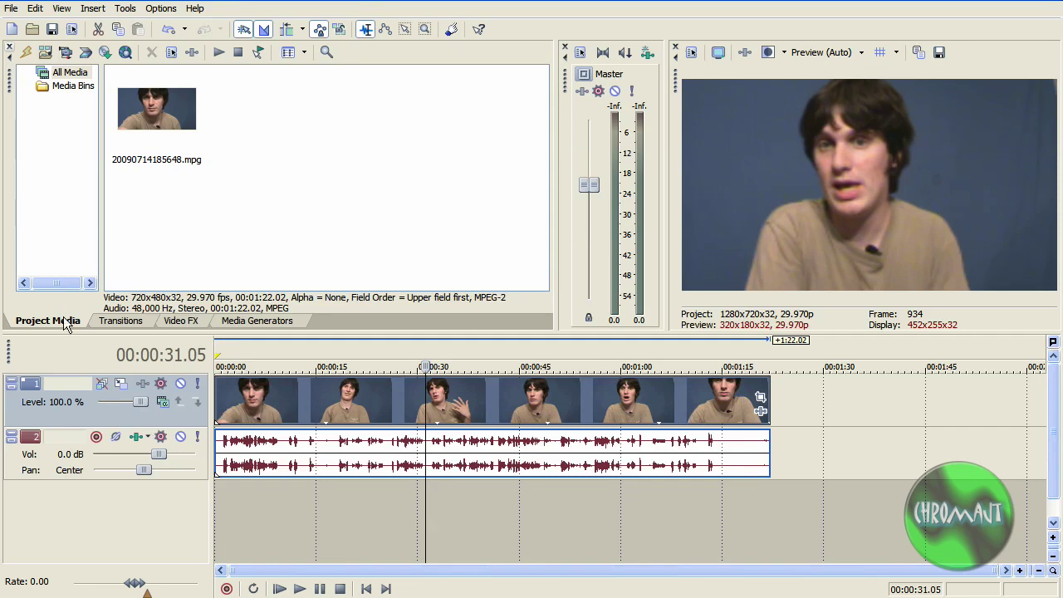
- Apply the Chroma Keyer Blue Screen preset to the webcam video event
left_click(121, 322)
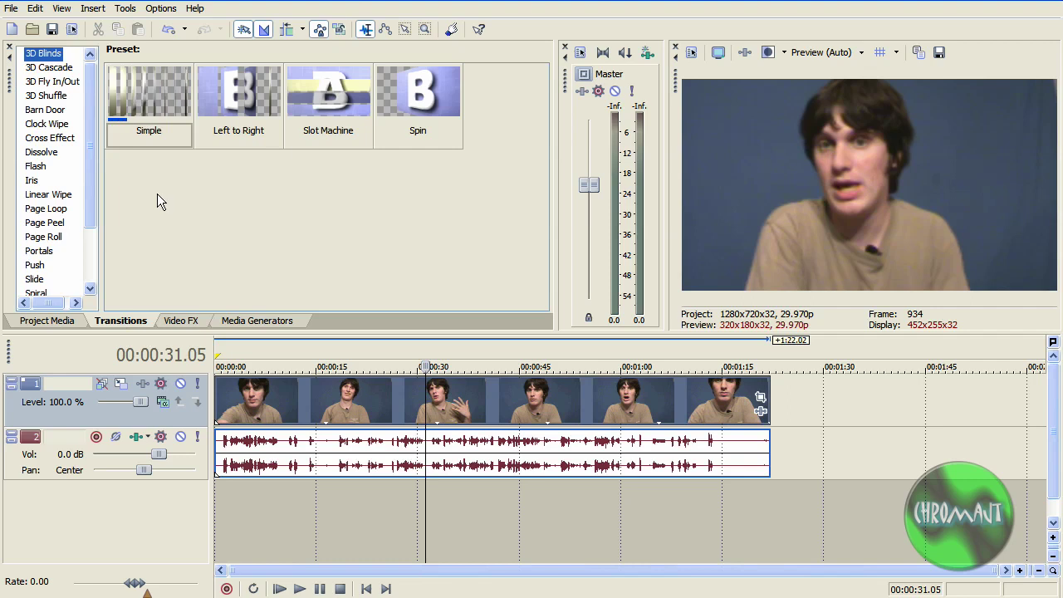
left_click(181, 321)
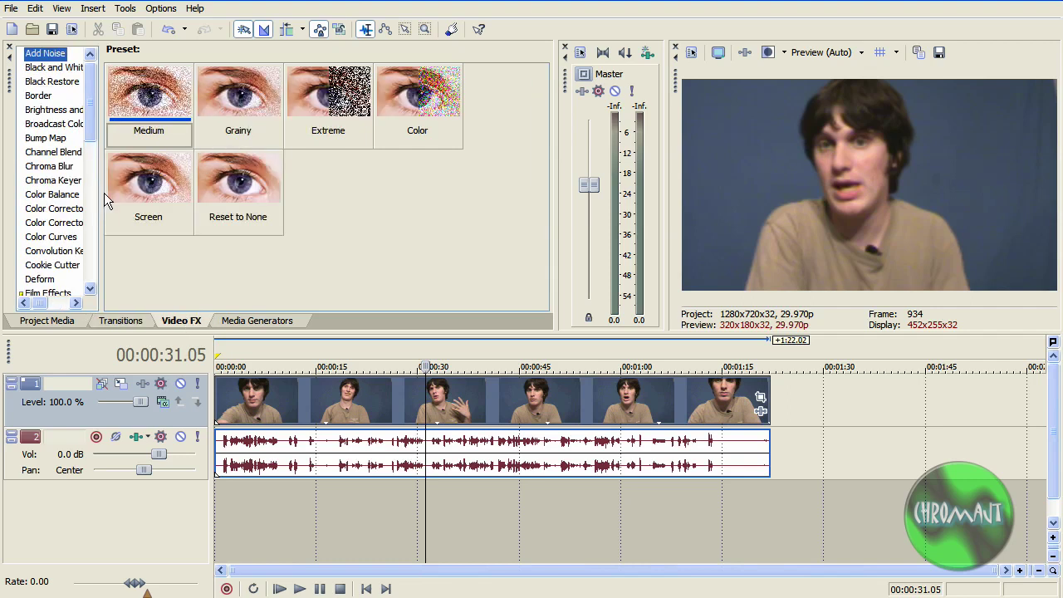
left_click(53, 180)
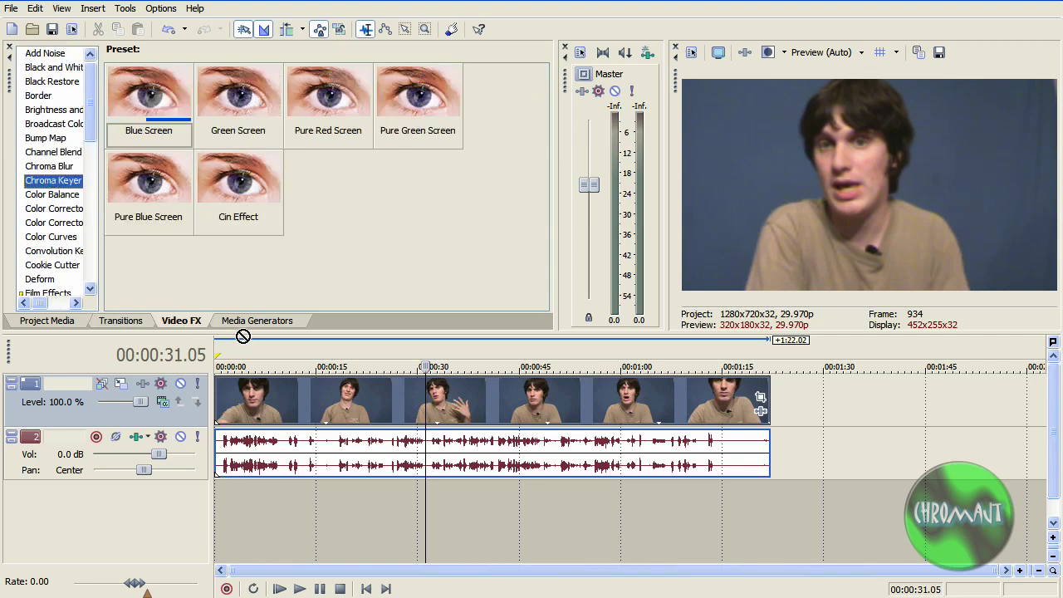
left_click_drag(276, 383, 276, 383)
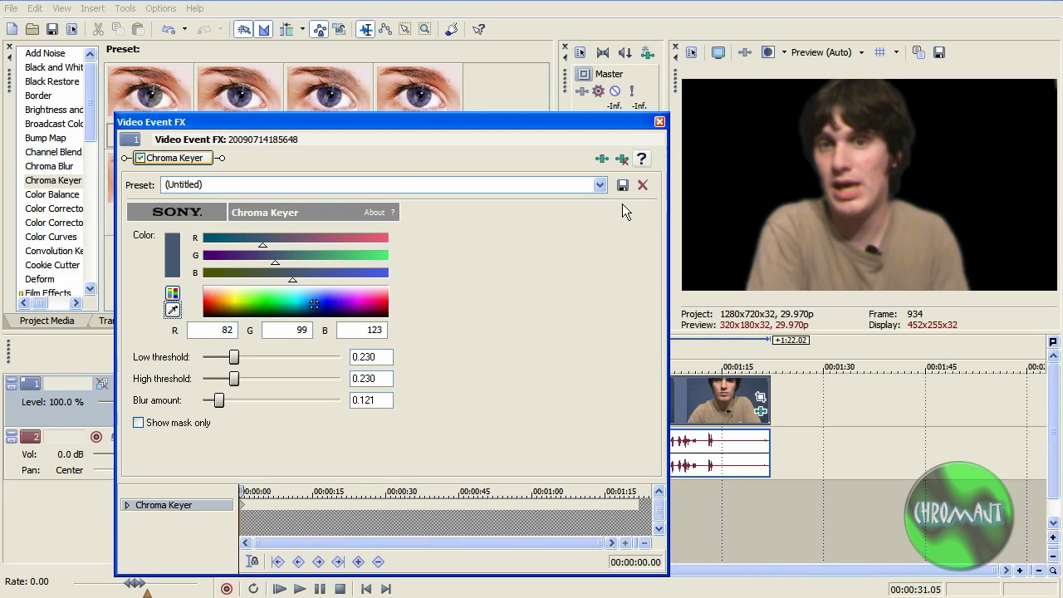
left_click(658, 122)
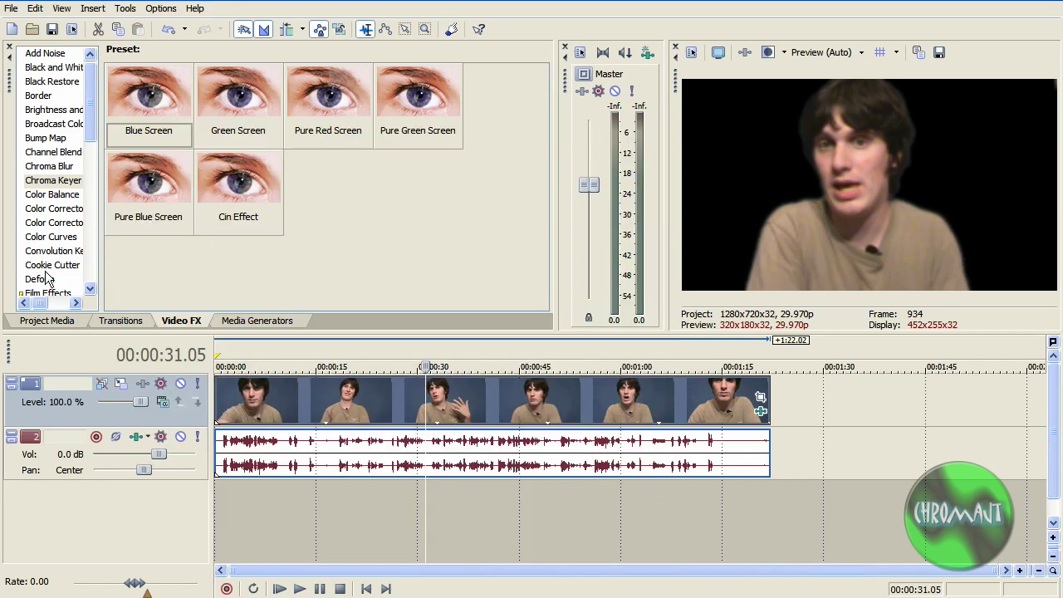
- Add a Lava noise texture on a new track, keyframing Progress to 10 at the end
left_click(222, 324)
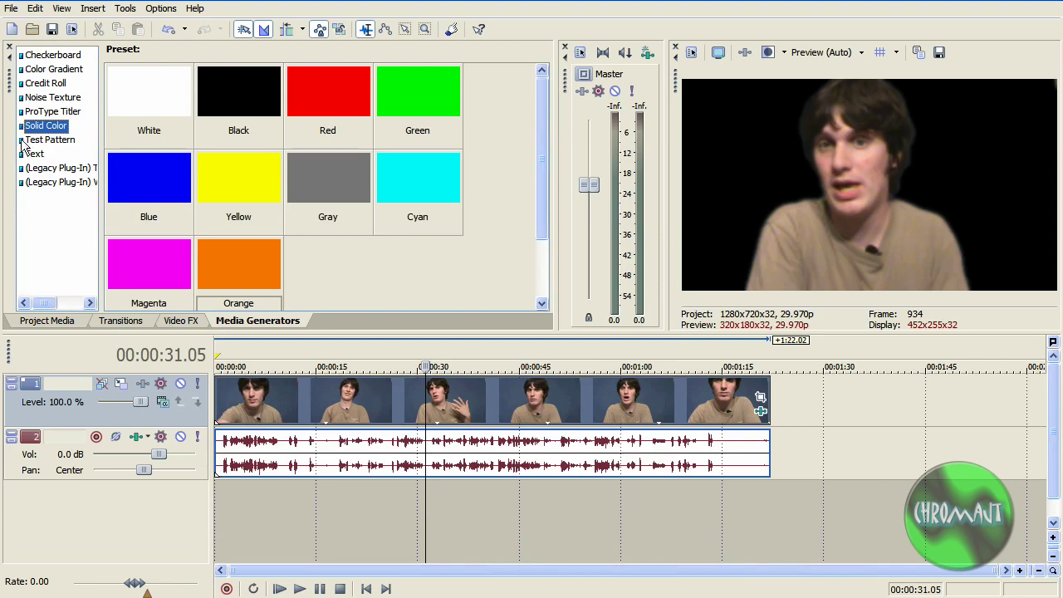
left_click(48, 99)
left_click_drag(205, 170, 209, 544)
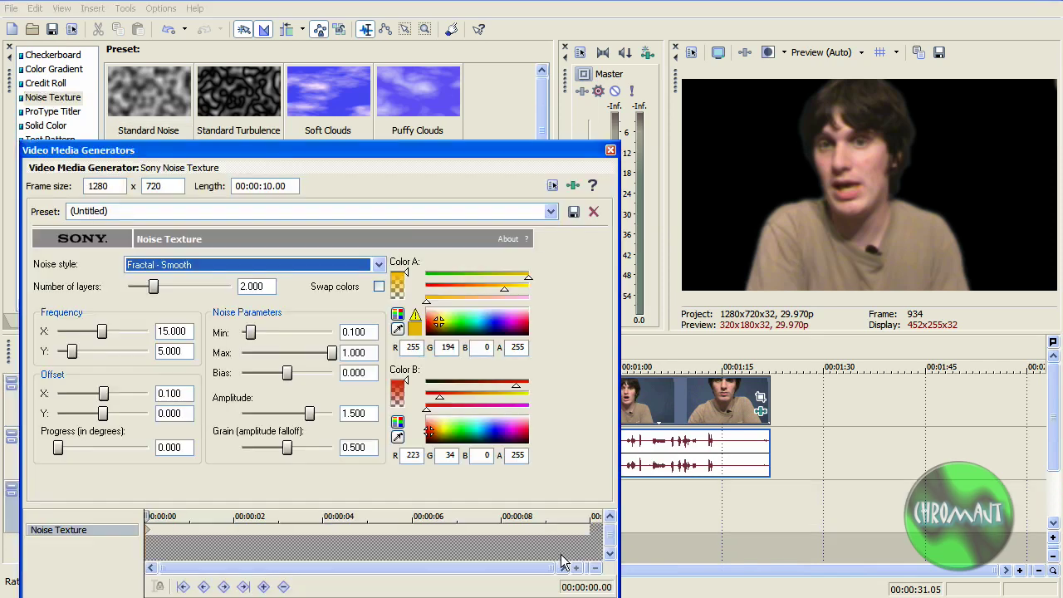
left_click(591, 530)
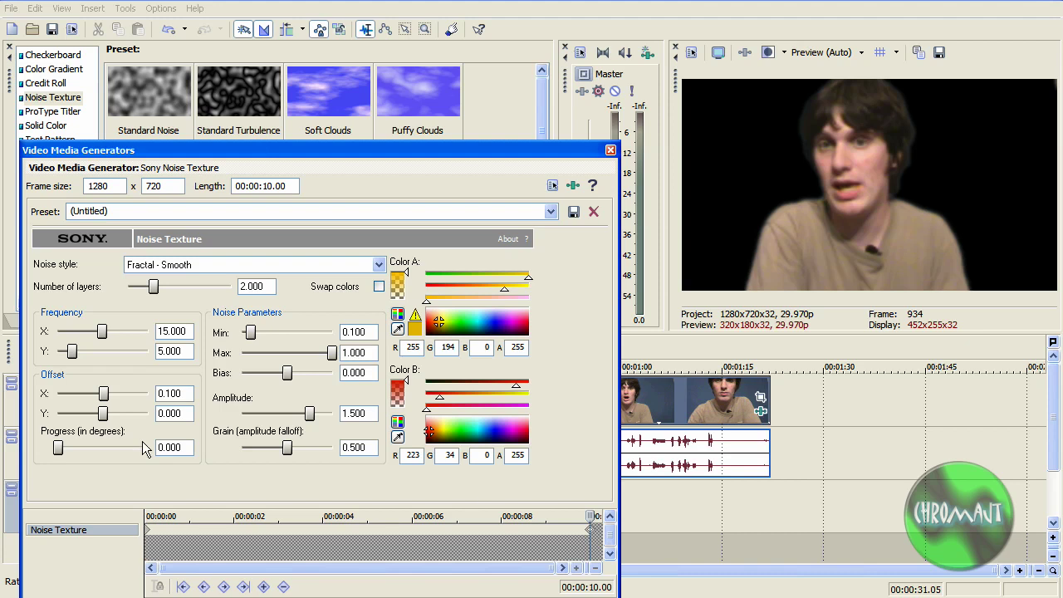
left_click(65, 448)
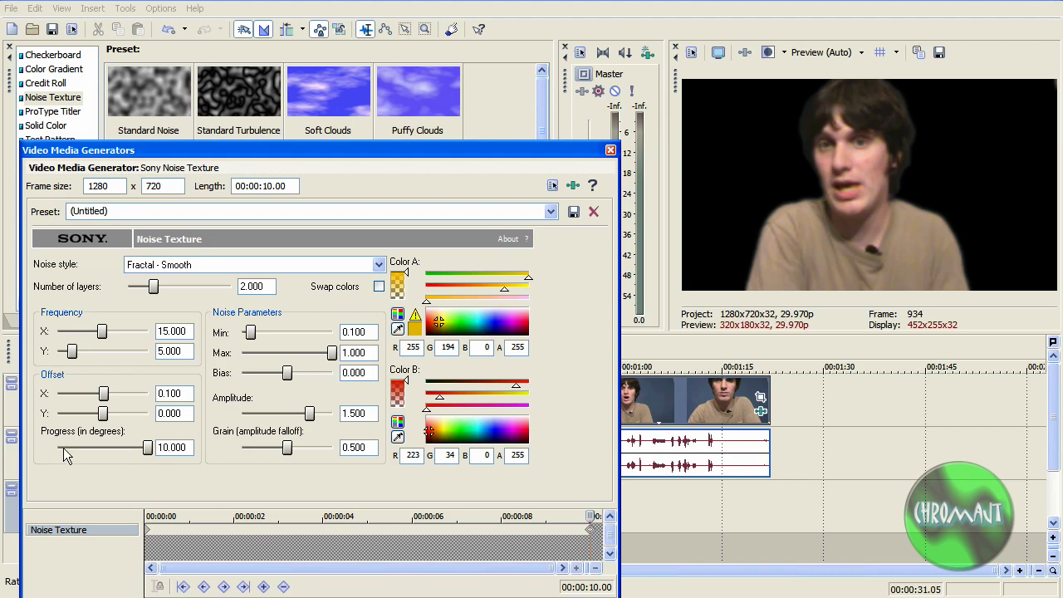
left_click(610, 150)
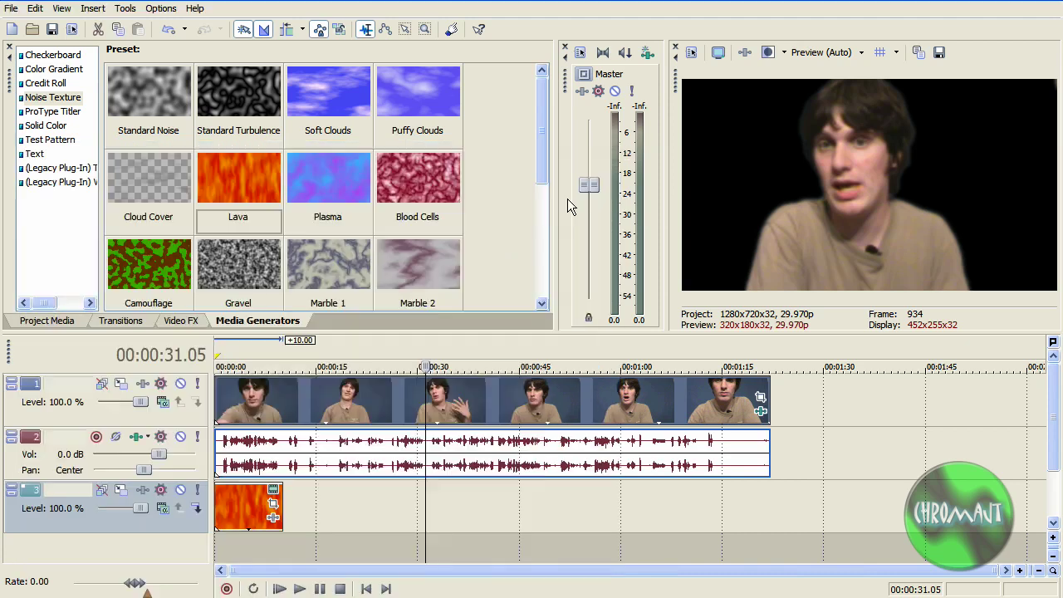
- Stretch the Lava event to match the webcam clip's full length
left_click(282, 502)
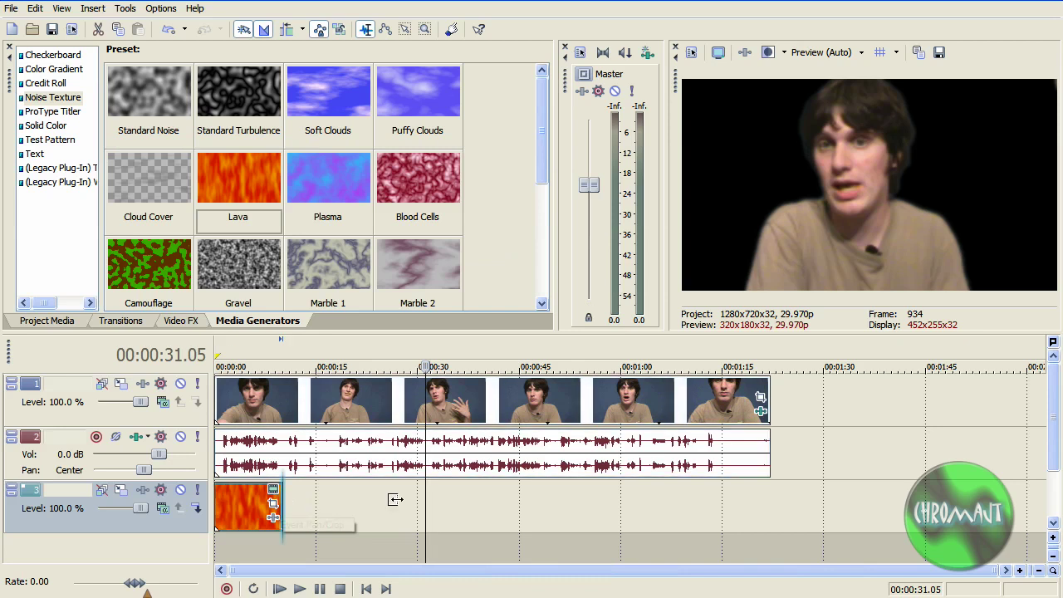
left_click_drag(280, 503, 636, 519)
key("space")
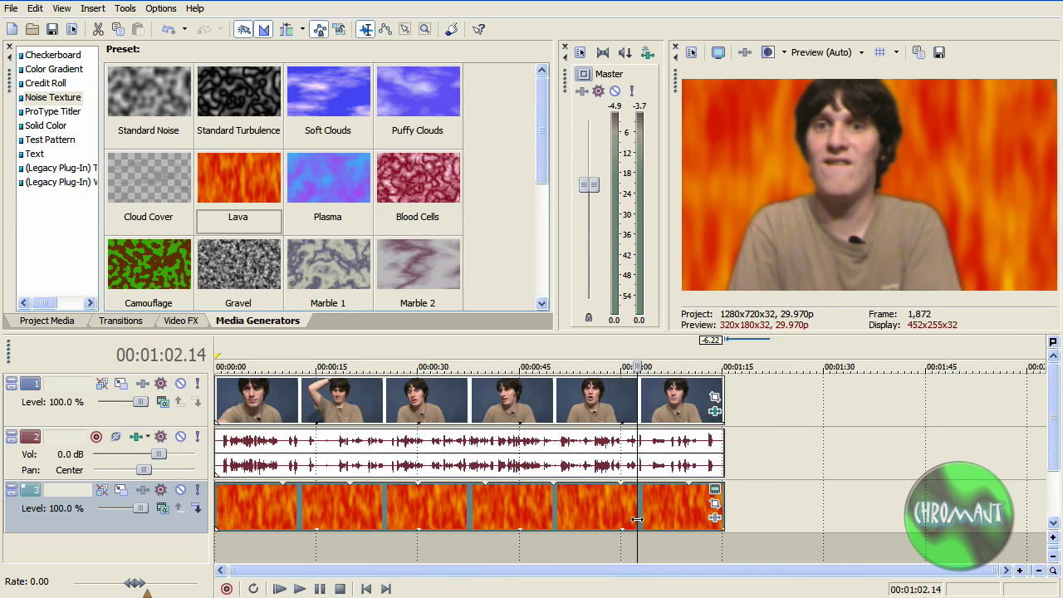
key("ctrl+Home")
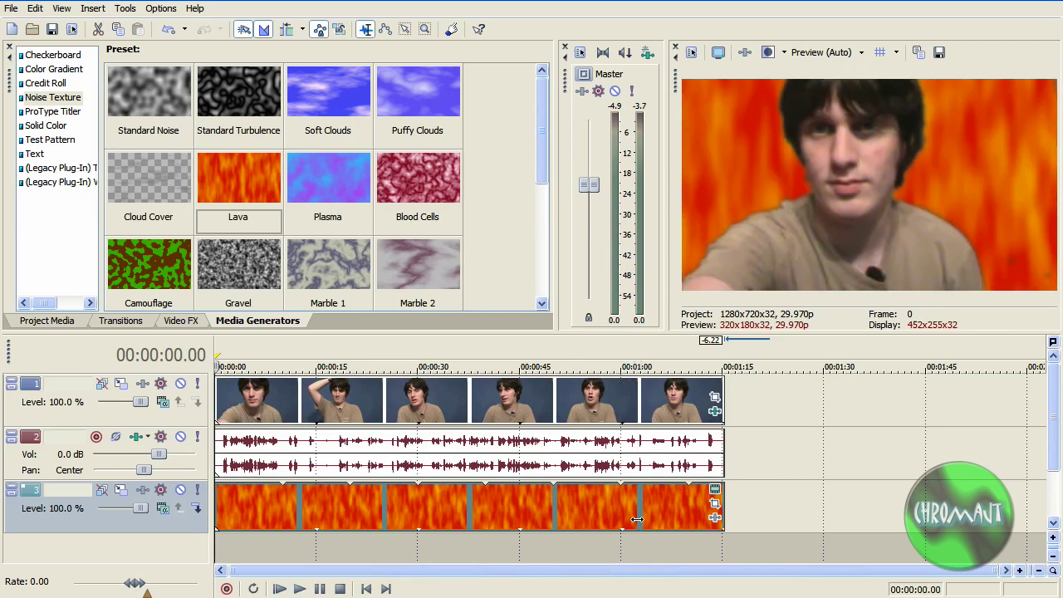